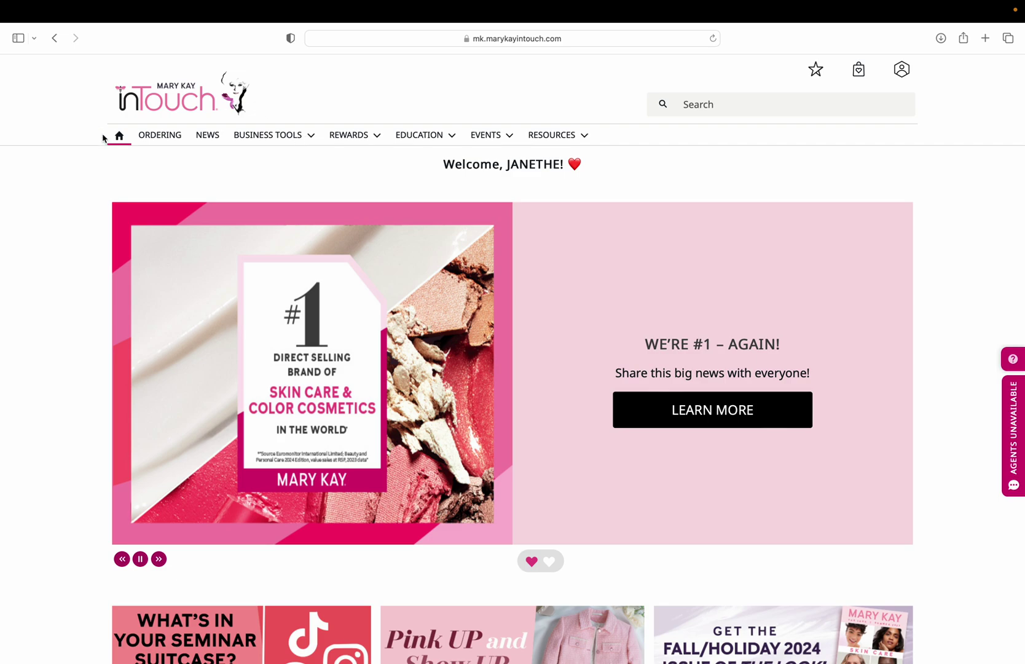
Step: Choose Personal Web Site Manager from the Business Tools menu
left_click(295, 138)
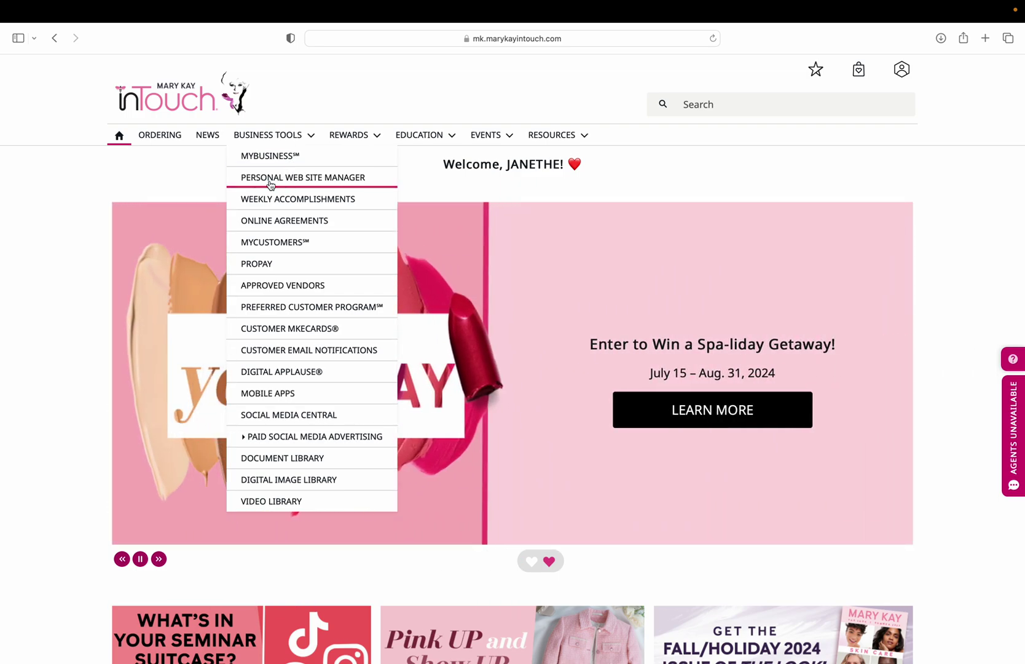
left_click(319, 178)
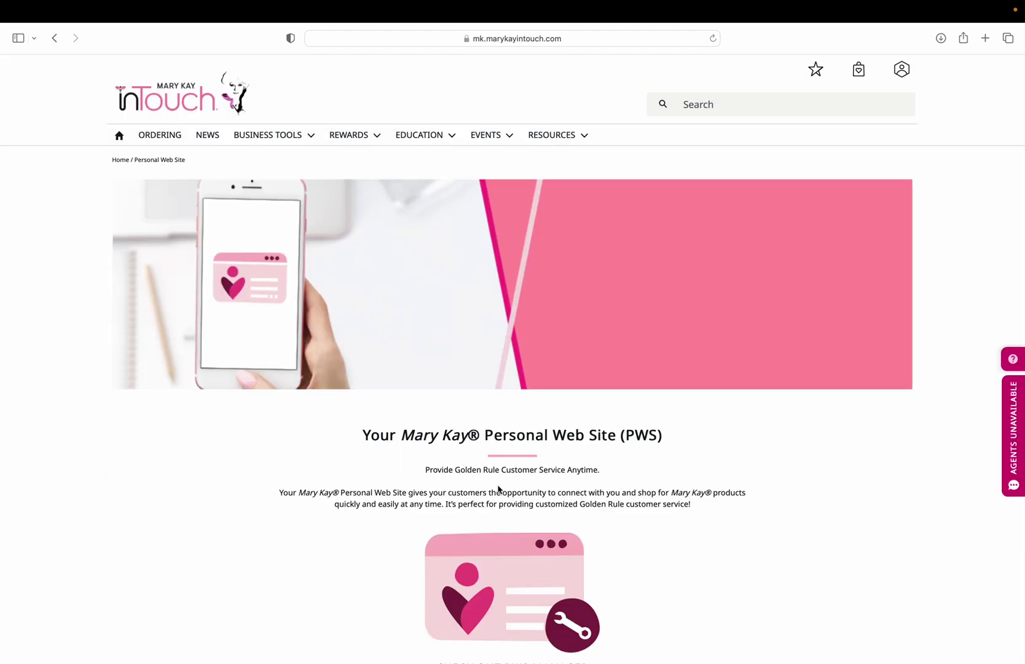
Step: Pass the redirect page into PWS Manager and choose Update to open the profile editor
scroll(498, 488, "down", 3)
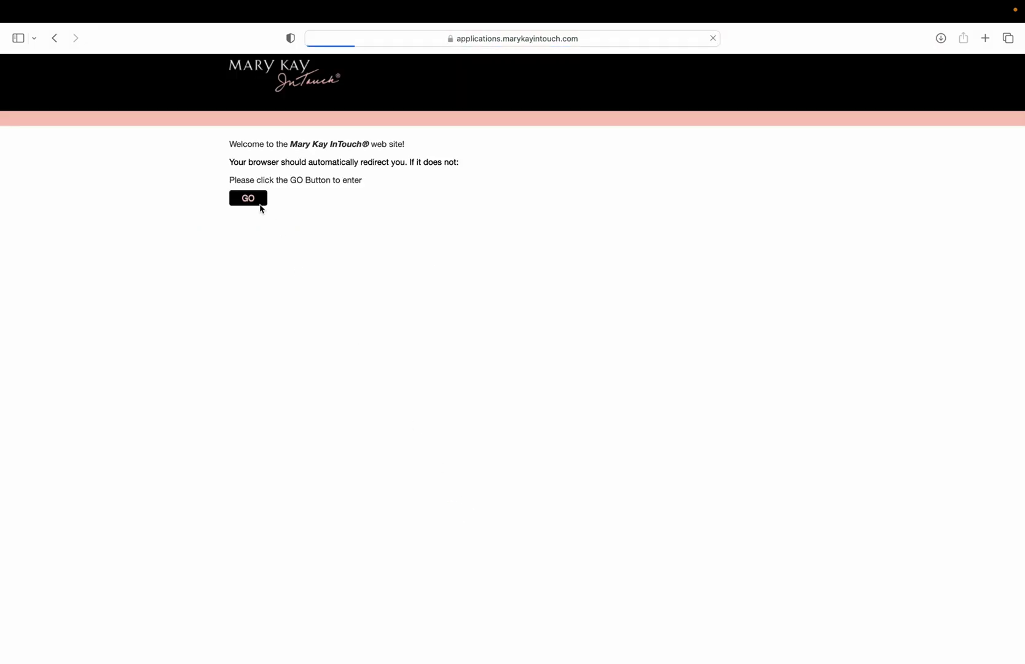
left_click(254, 201)
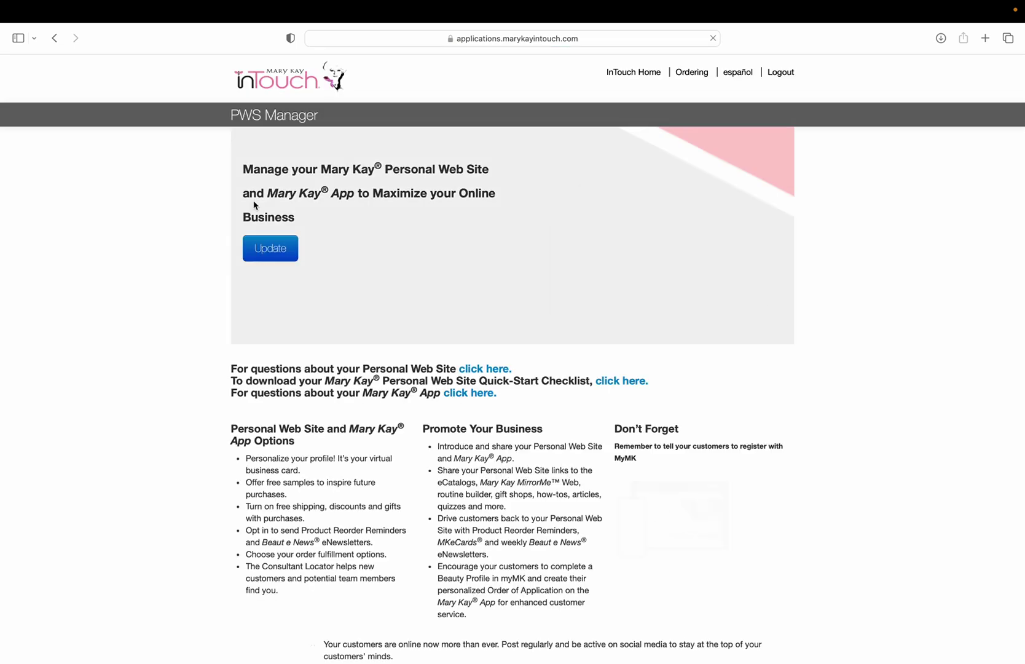
left_click(271, 249)
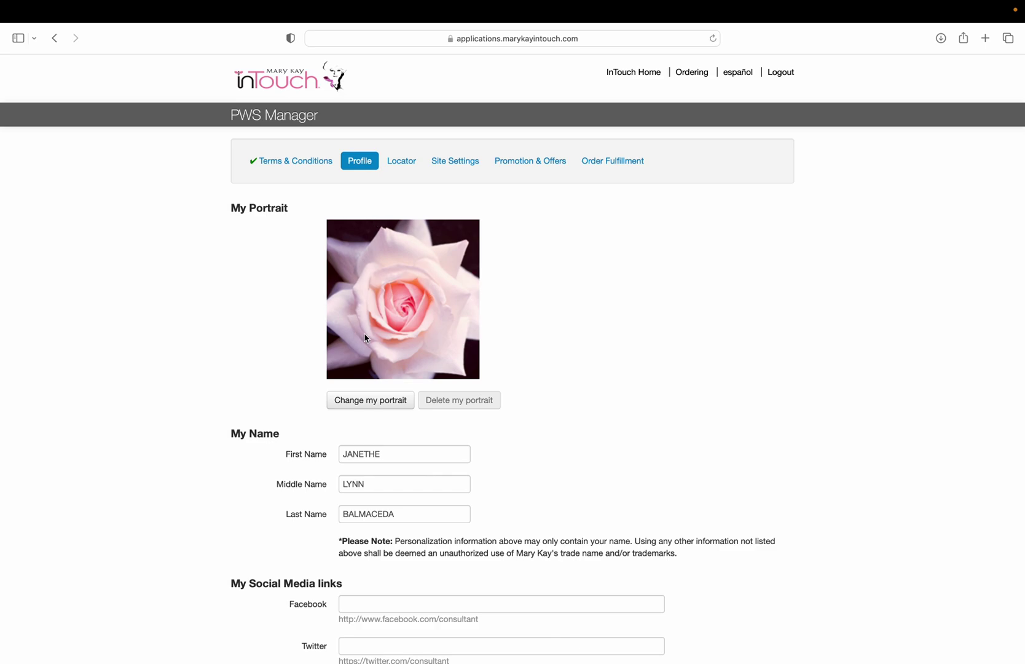
Step: Scroll the Profile form from portrait and name fields down to specialties and delivery options
scroll(365, 338, "down", 10)
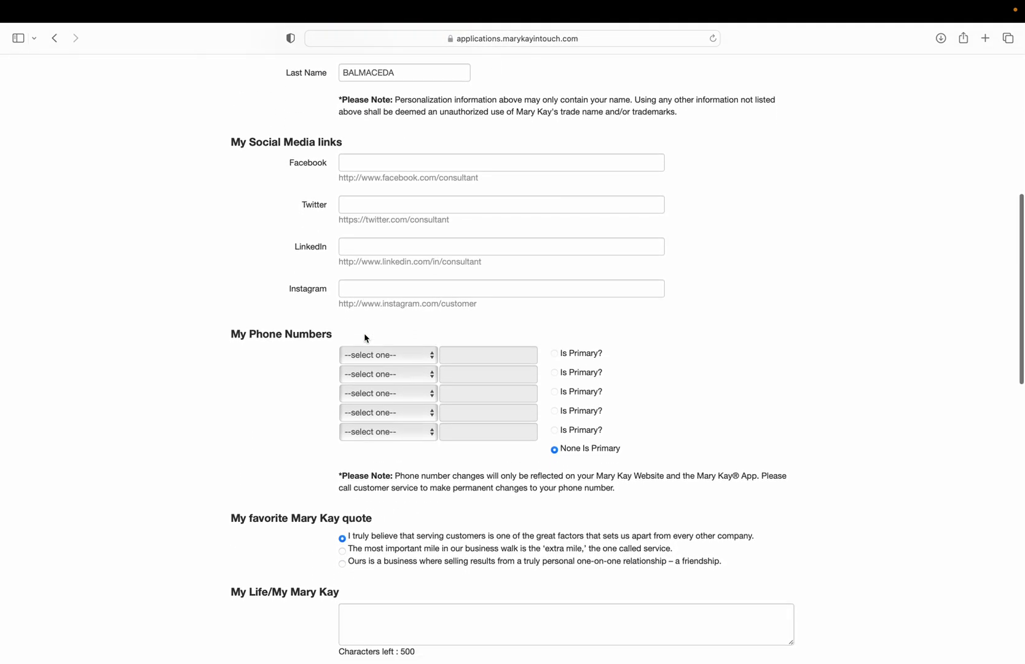
scroll(364, 338, "down", 3)
scroll(364, 335, "up", 4)
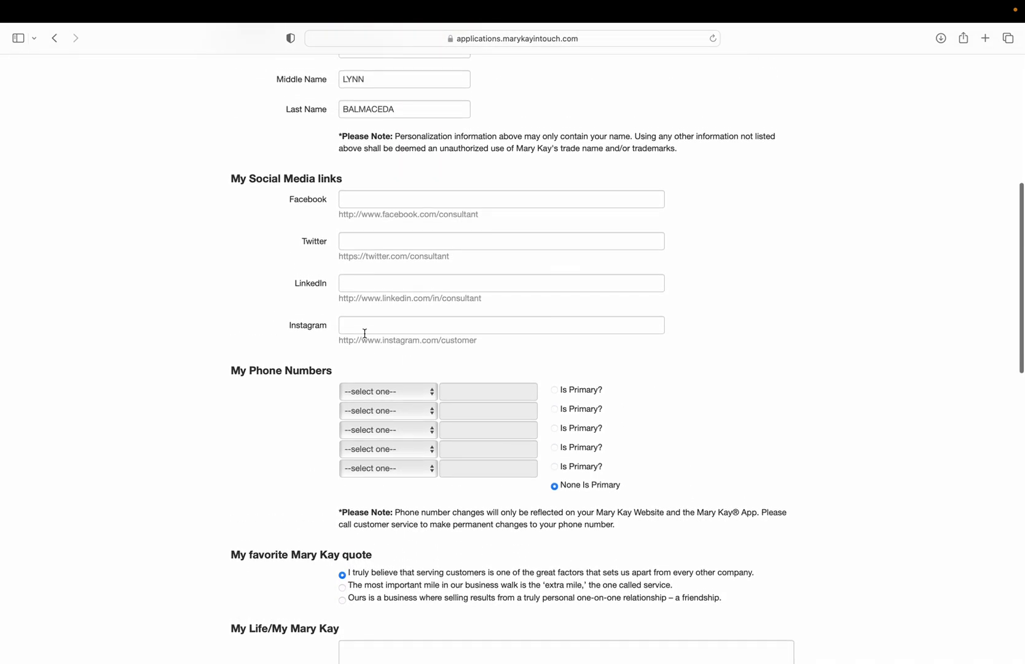
scroll(365, 333, "down", 7)
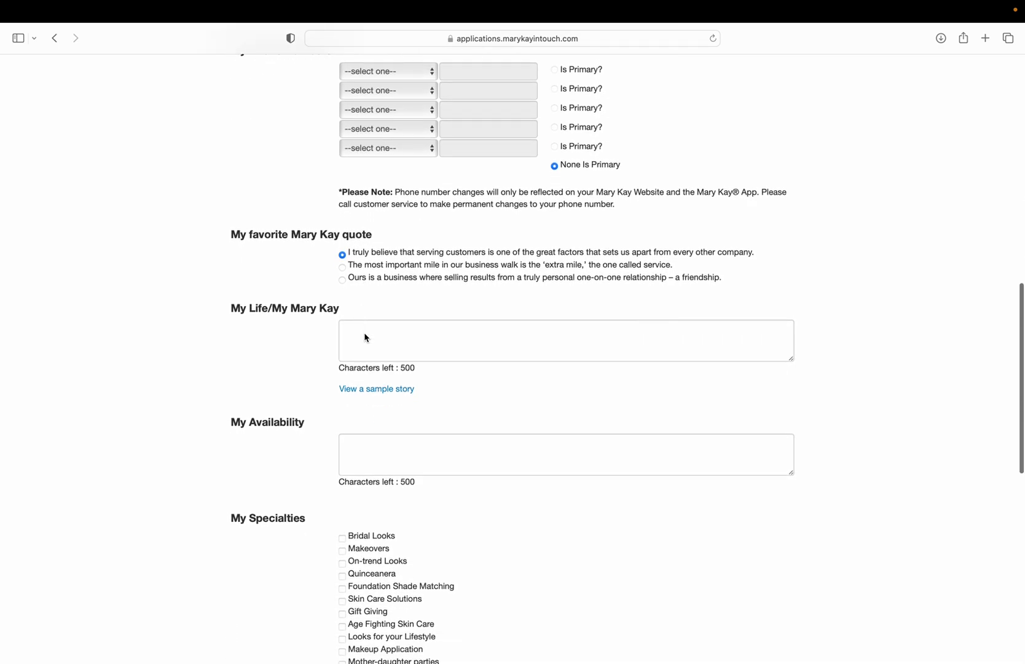
scroll(364, 337, "down", 5)
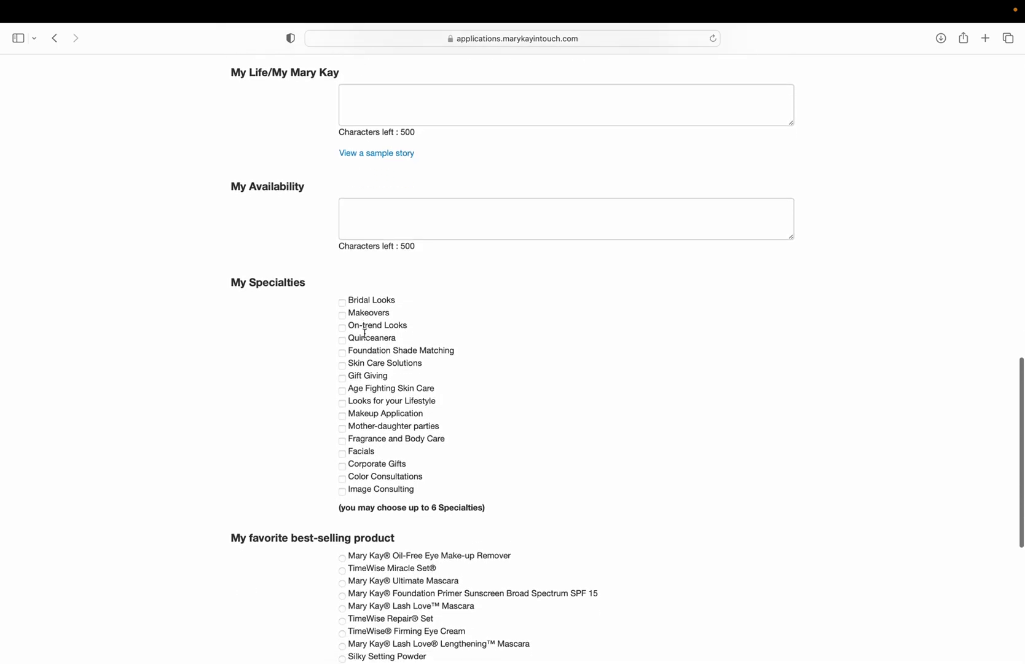
scroll(364, 333, "down", 8)
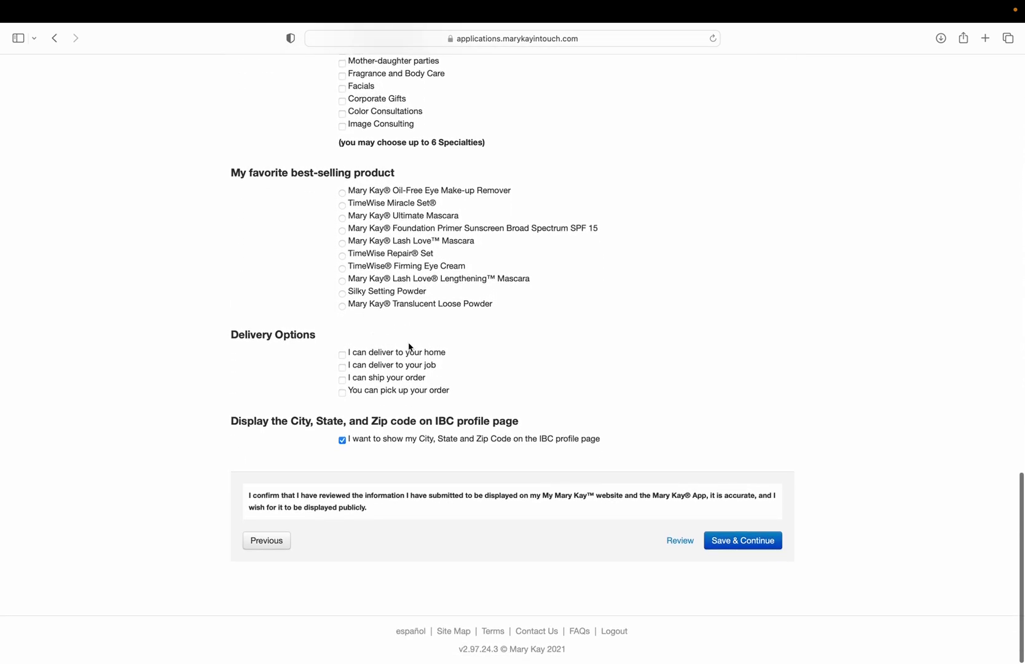
Step: Save the Profile step, then save the Locator zip code with English as the language
left_click(735, 545)
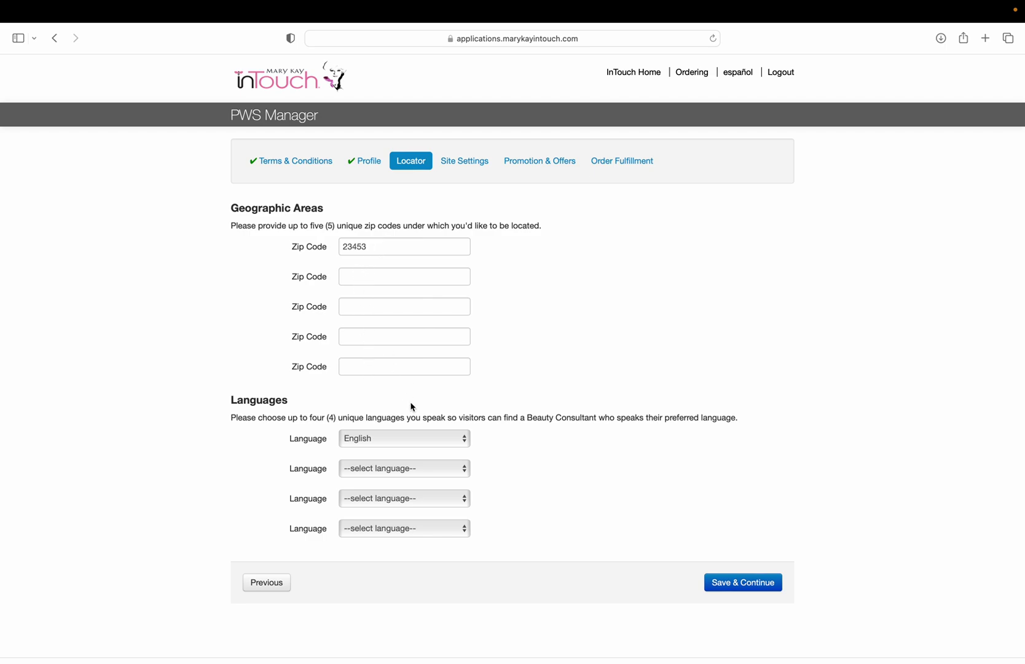
left_click(757, 584)
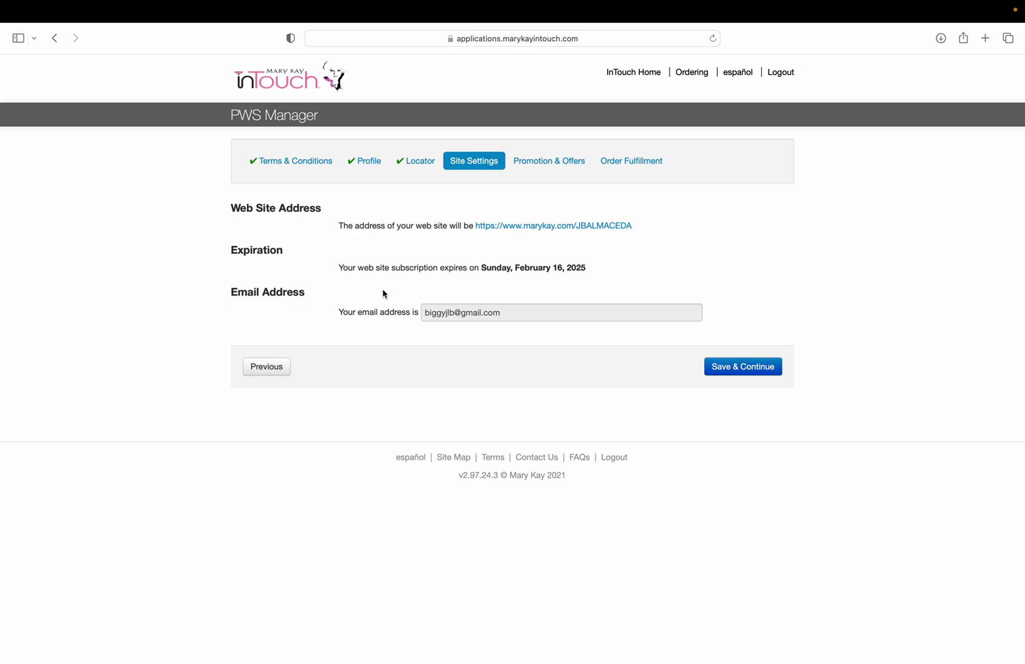
Step: Save Site Settings, then submit Promotion & Offers with no discount, no free samples, Beaut-E-News on
left_click(731, 369)
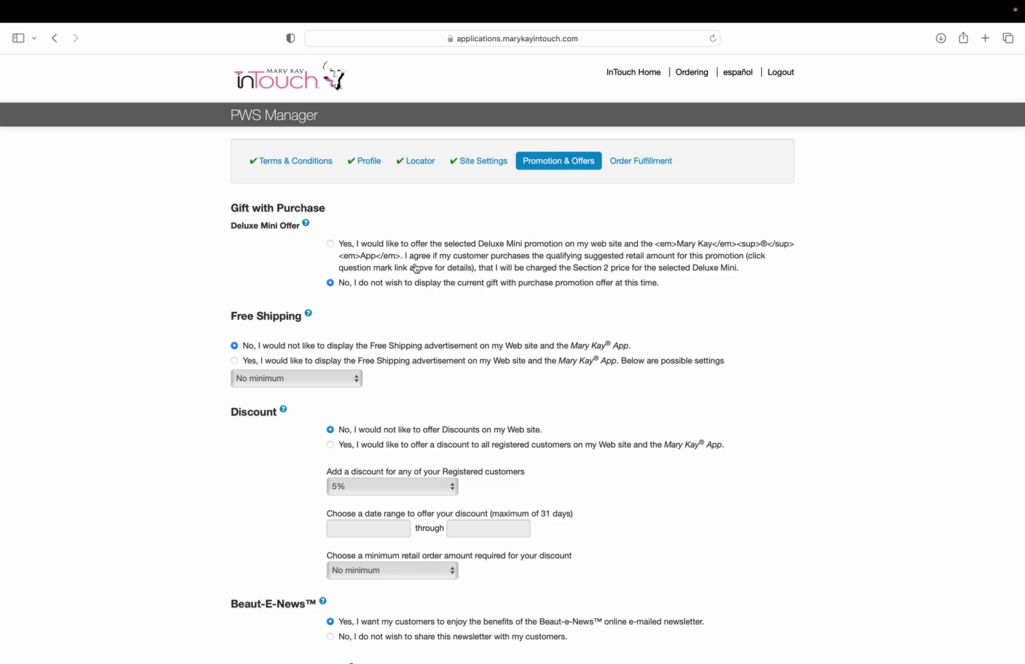
scroll(414, 267, "down", 3)
scroll(415, 267, "down", 3)
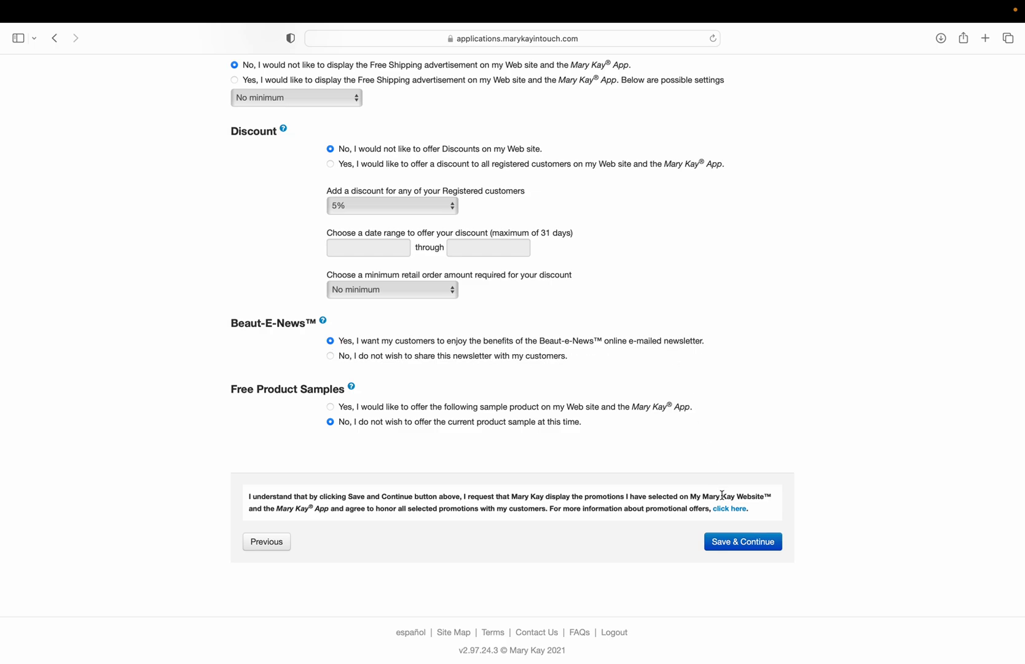
left_click(734, 543)
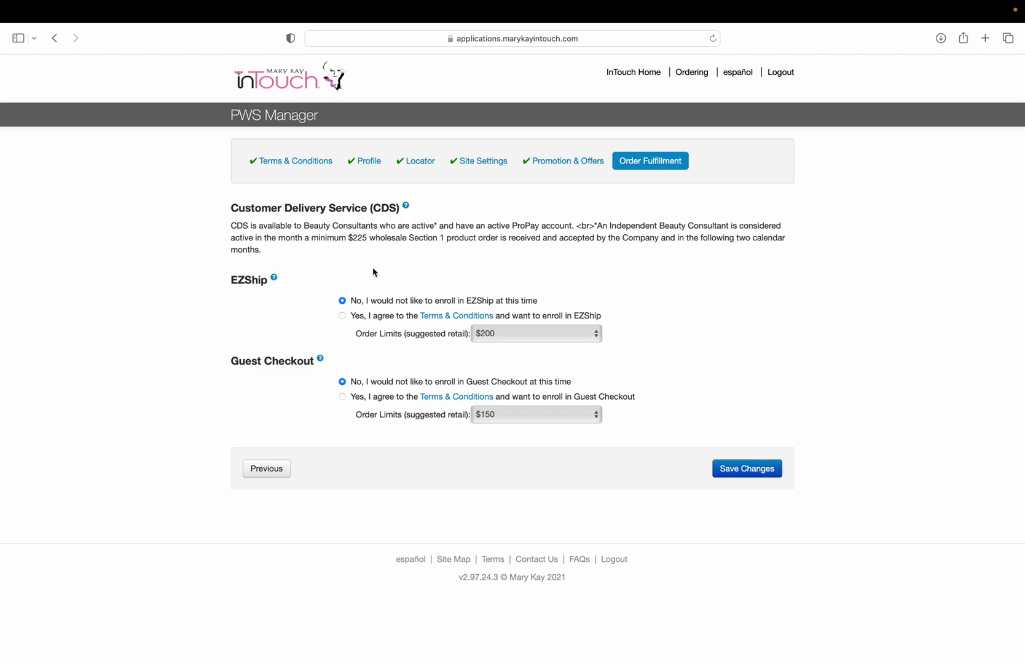
Step: Save the Order Fulfillment tab choices with Save Changes
left_click(738, 470)
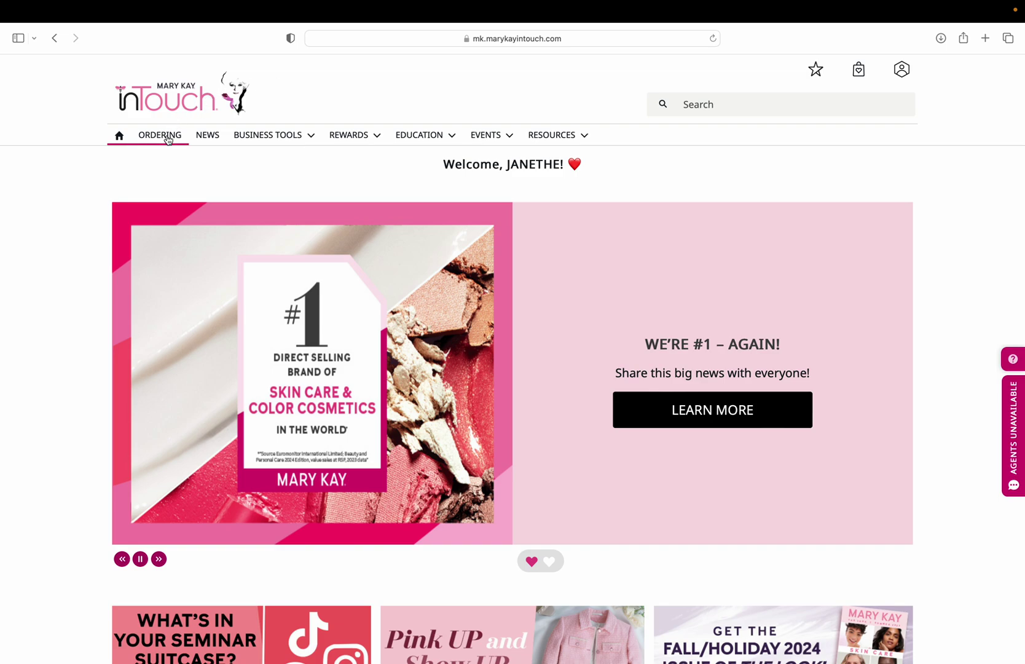
Step: Open the Business Tools menu to reach the ProPay page for Mary Kay consultants
left_click(255, 136)
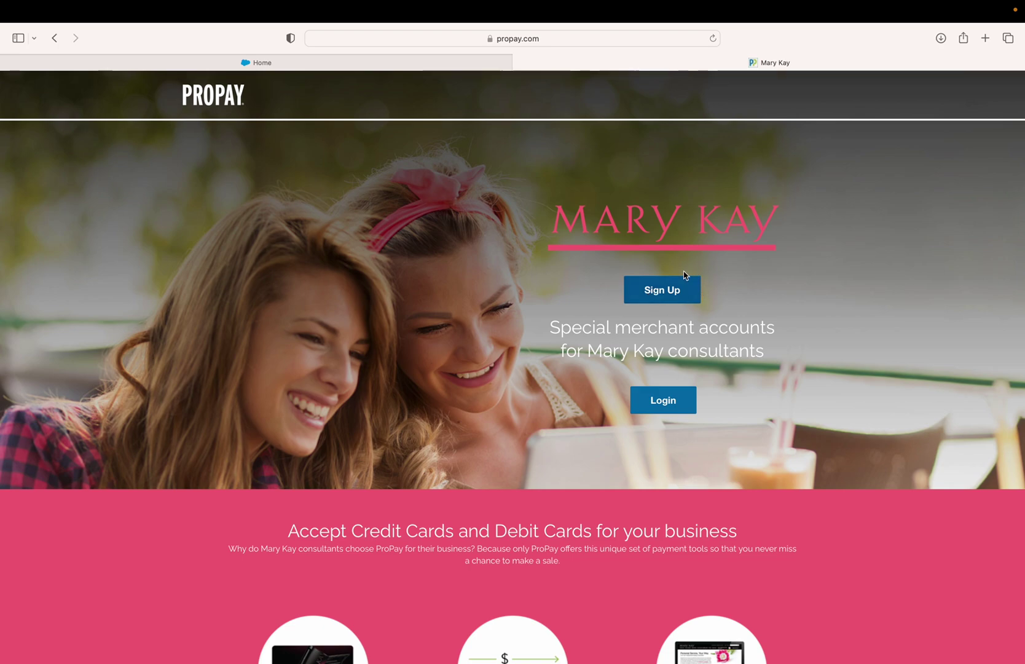
Step: Start ProPay sign-up and scroll to the $5.00 sign-up and $0.00 renewal costs
left_click(669, 292)
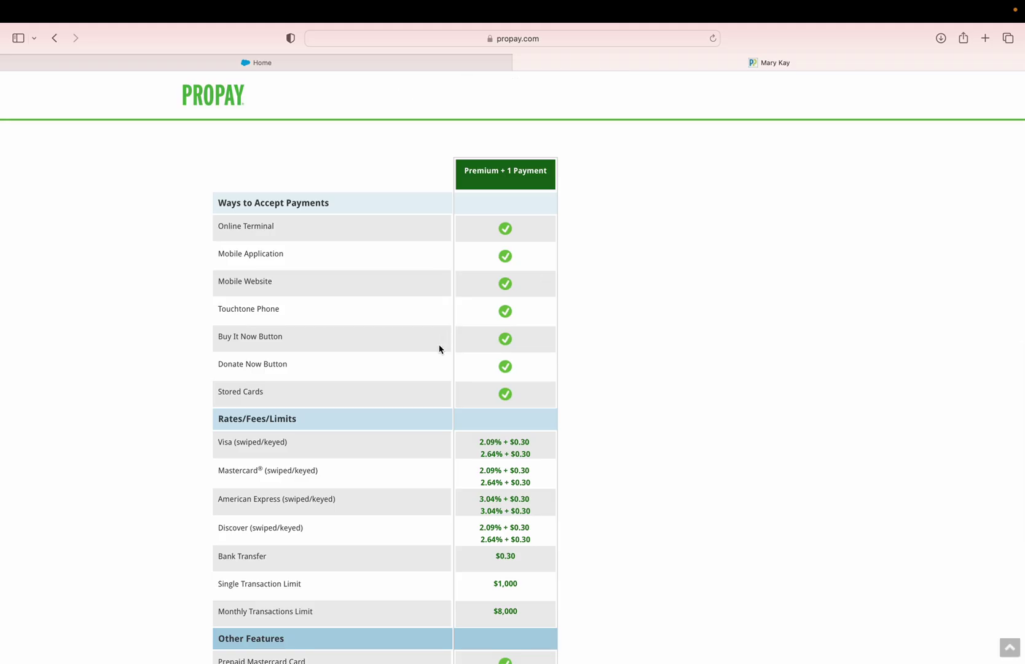
scroll(439, 344, "down", 5)
scroll(438, 344, "up", 5)
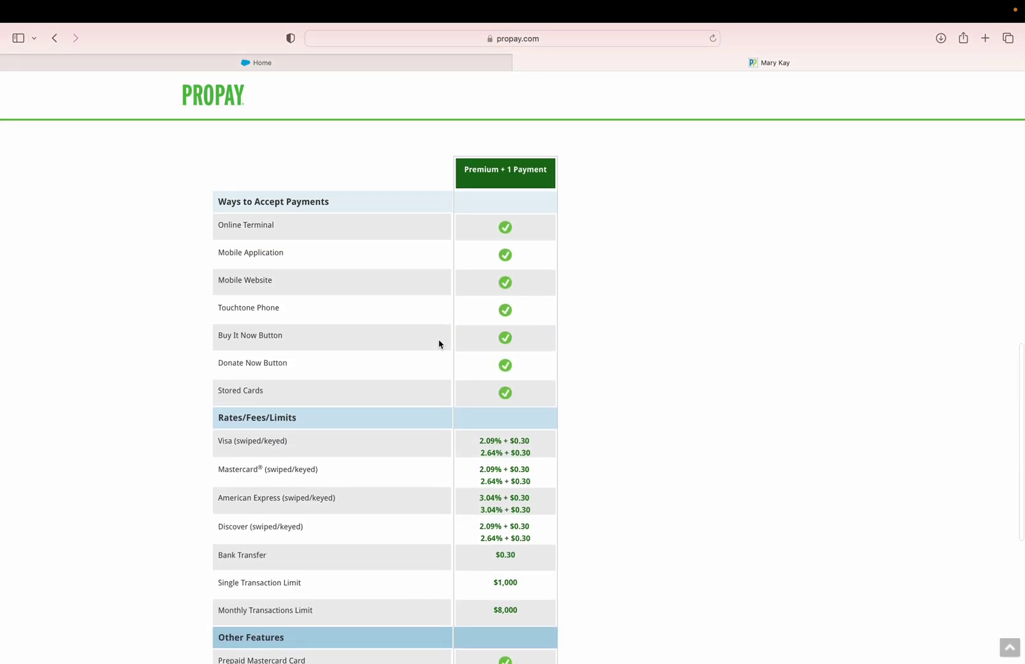
scroll(472, 359, "down", 2)
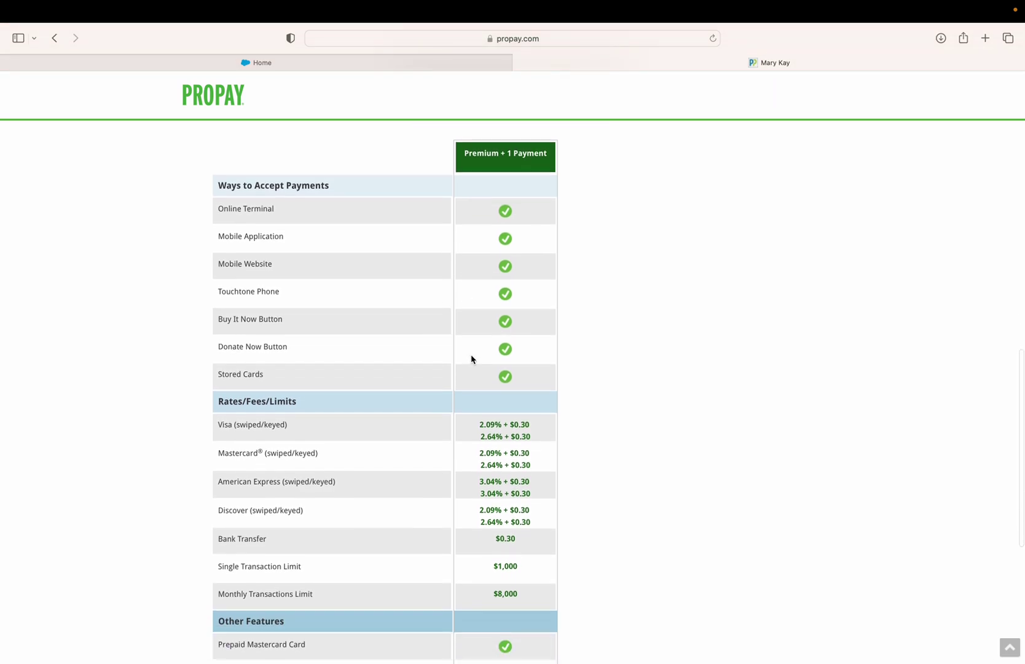
scroll(471, 359, "down", 1)
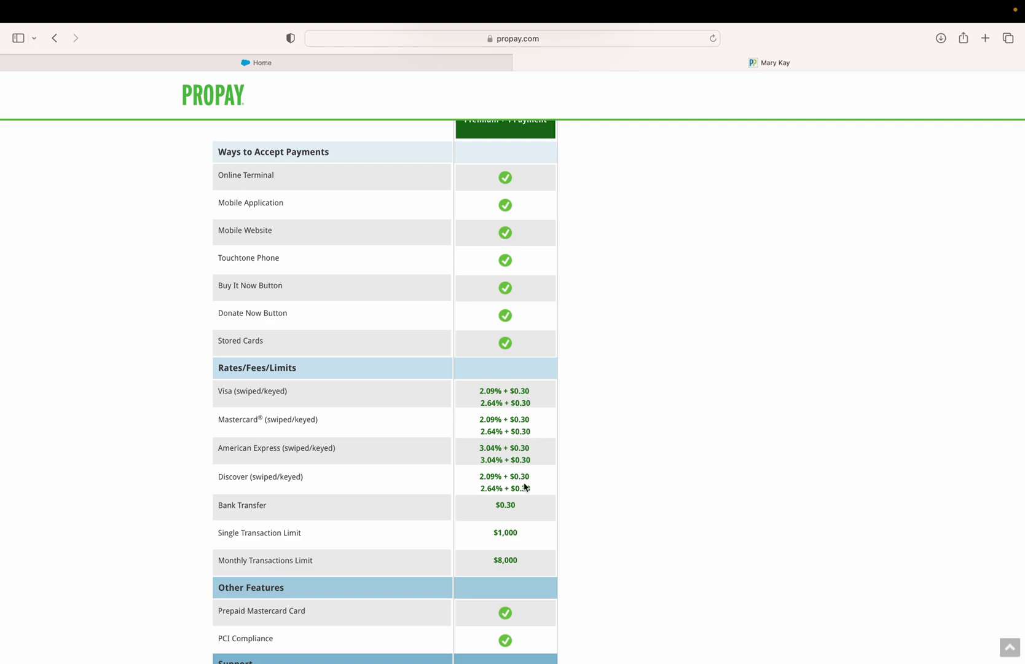
scroll(524, 486, "down", 1)
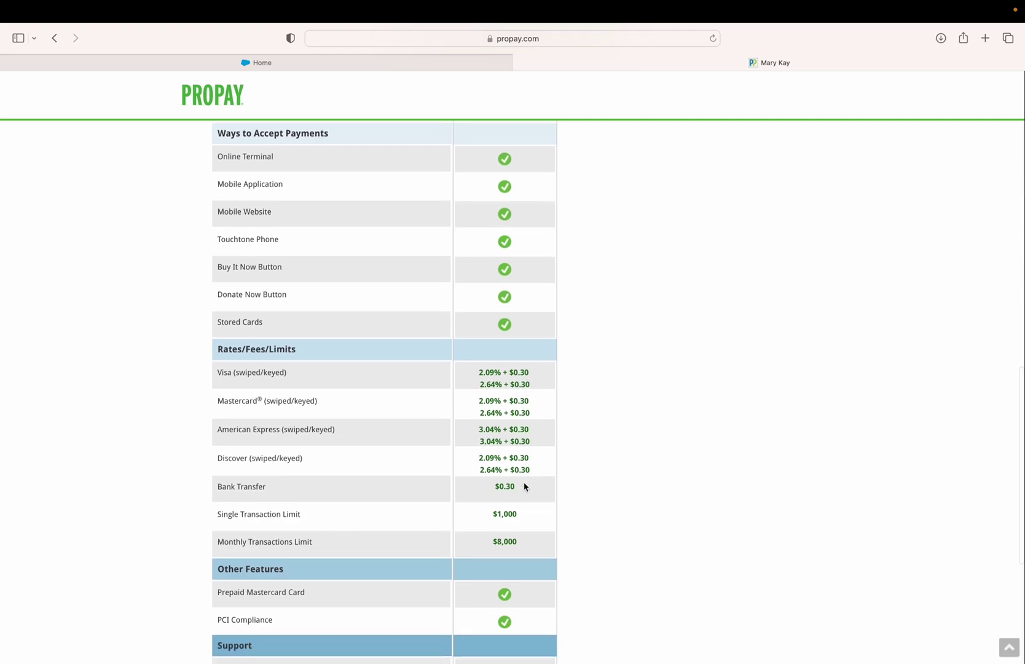
scroll(524, 486, "down", 5)
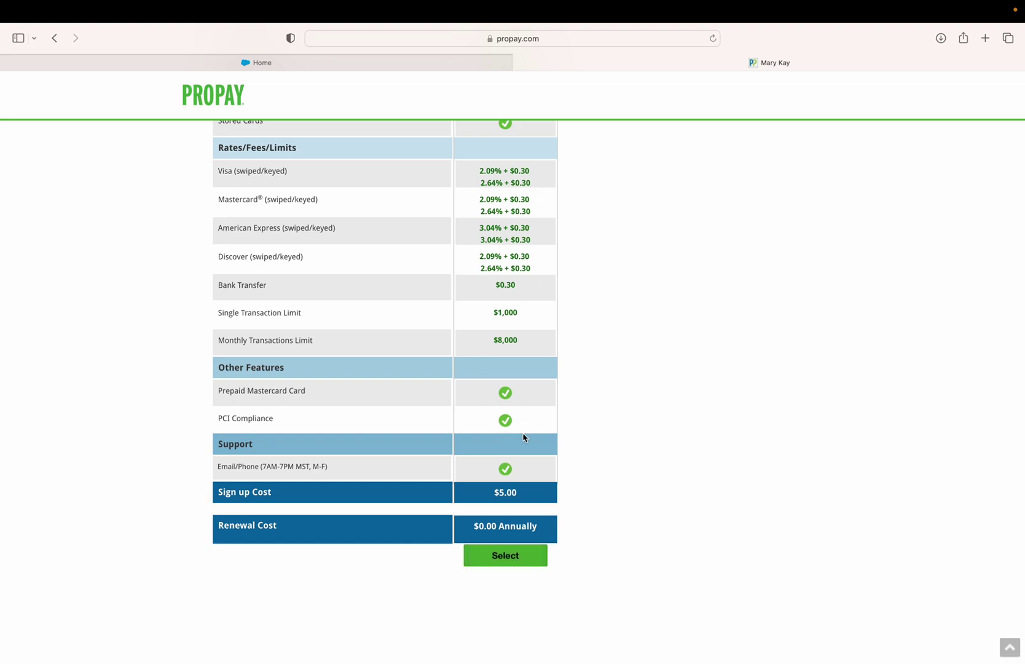
Step: Select the $5.00 Premium + 1 Payment plan, then switch back to the InTouch Home tab
left_click(514, 557)
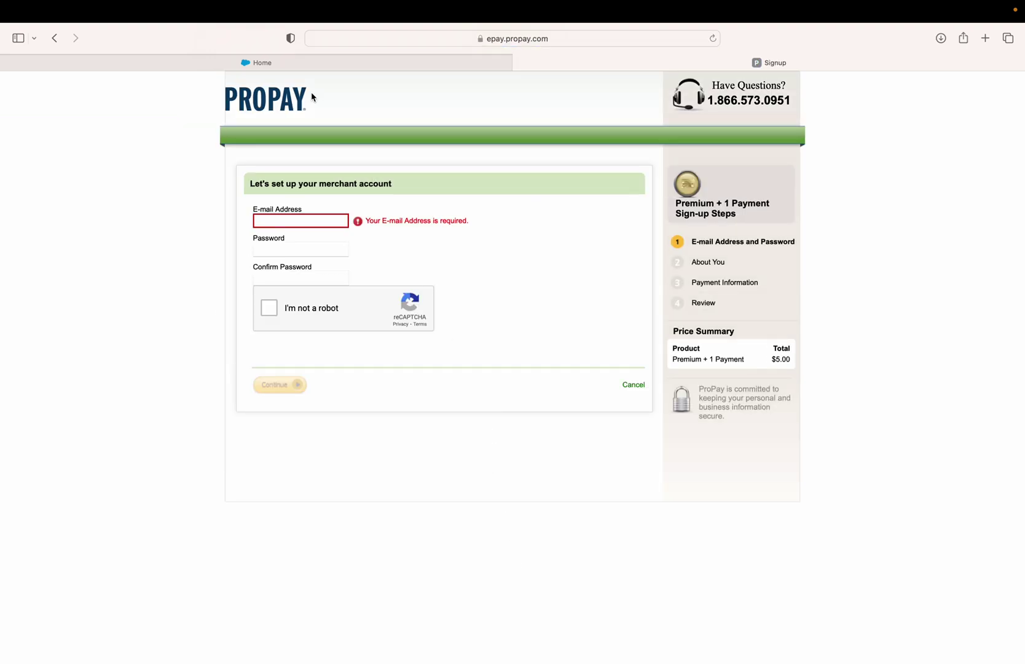
left_click(278, 66)
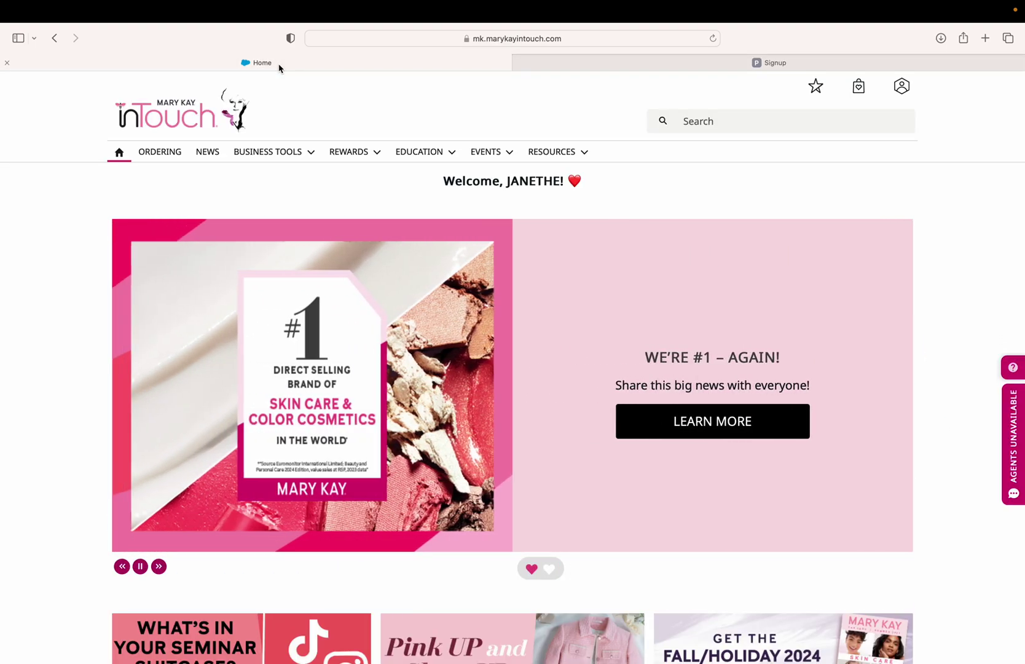
Step: Switch to Mail and open the Mary Kay Inc. Personal Web Site customer order email
key("ctrl+Up")
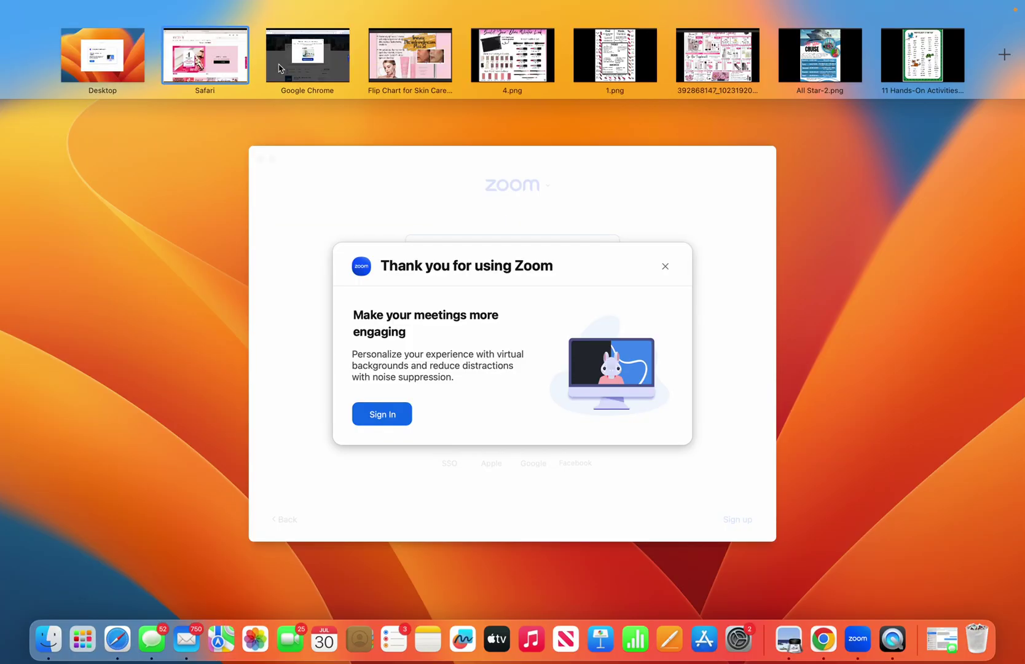
left_click(194, 636)
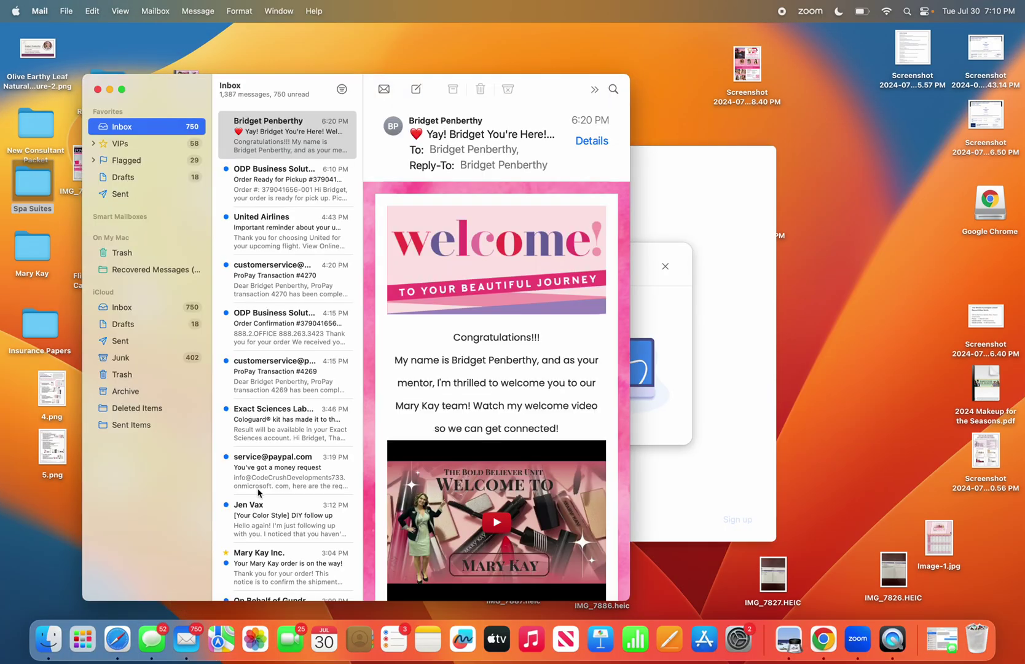
scroll(261, 498, "down", 3)
scroll(273, 513, "down", 10)
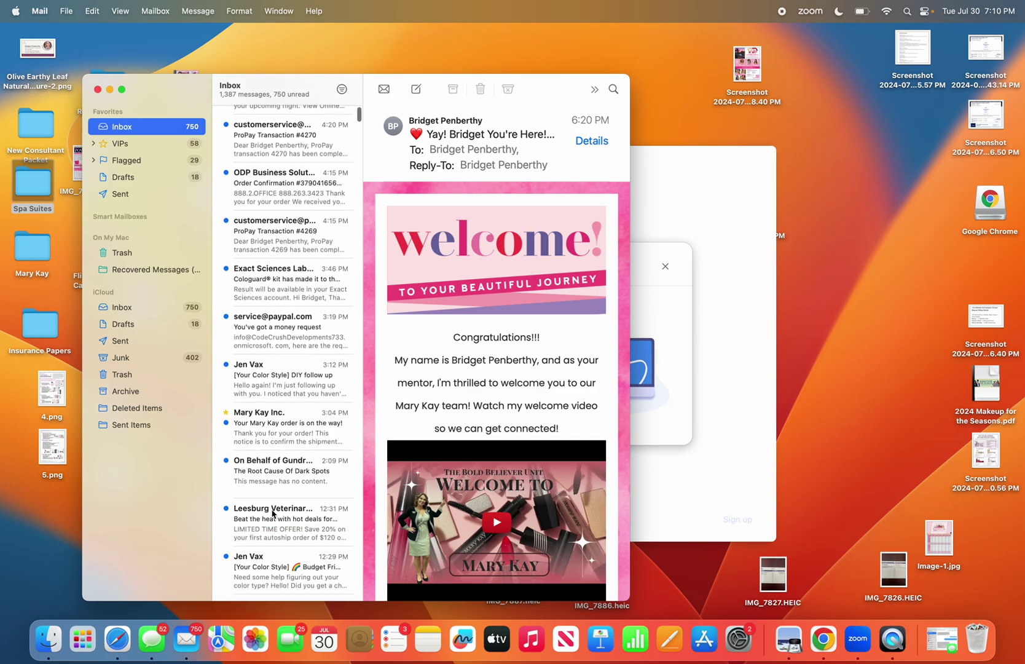
scroll(273, 513, "down", 10)
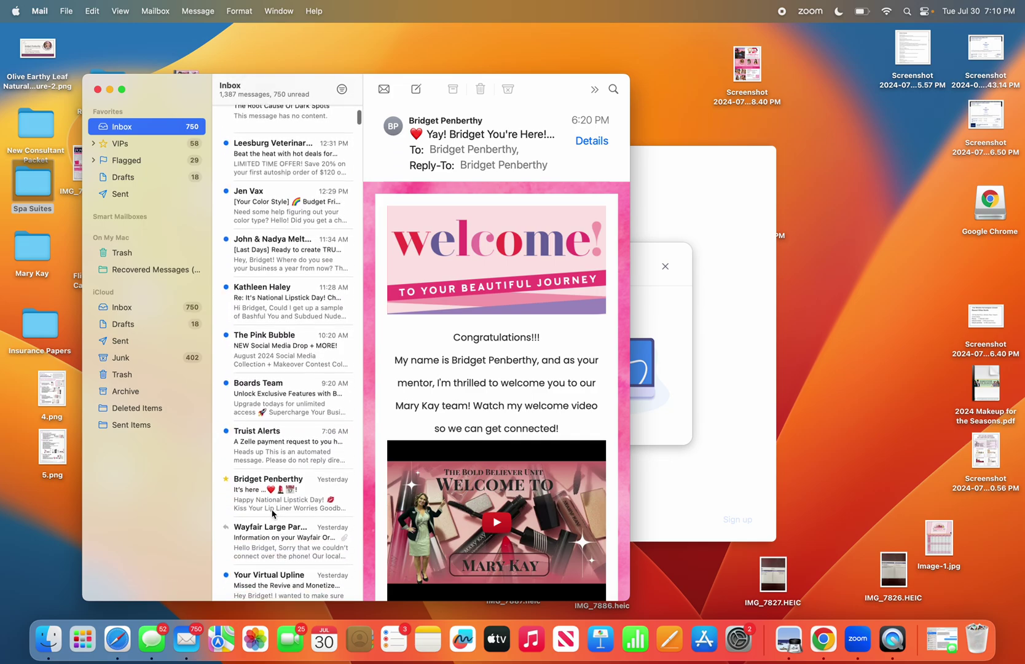
scroll(272, 514, "down", 6)
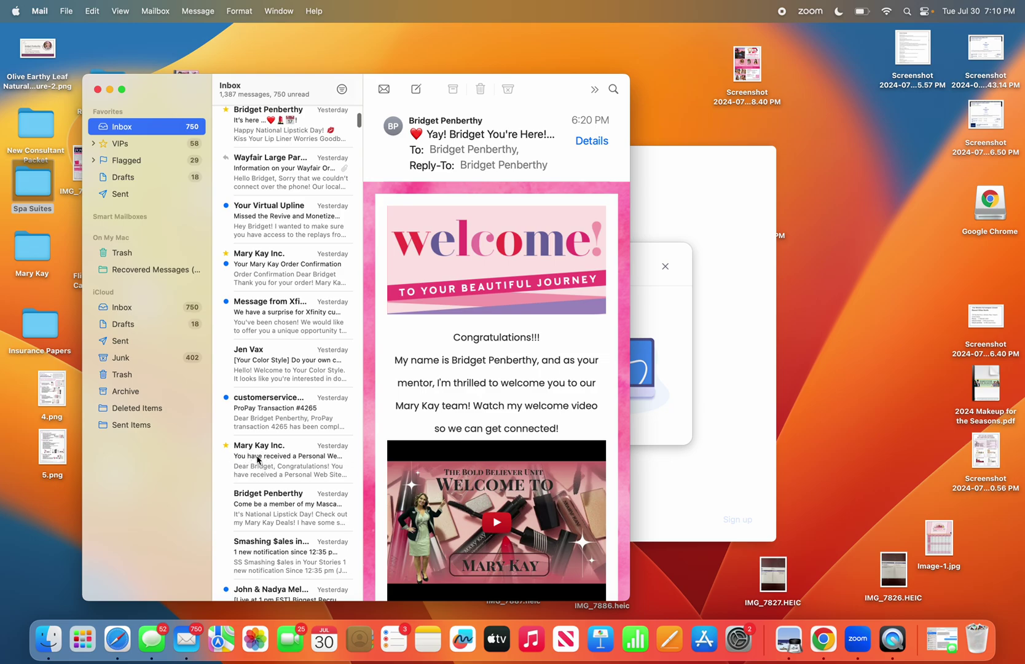
left_click(269, 463)
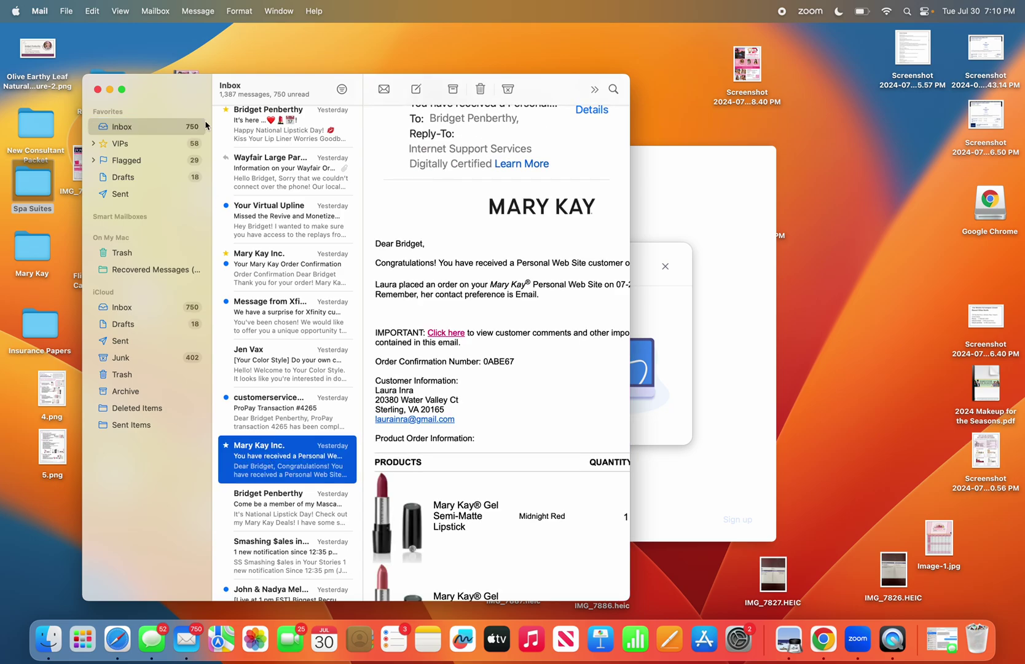
Step: Make the email full screen and review its three Gel lipsticks totalling $60.00
left_click(122, 89)
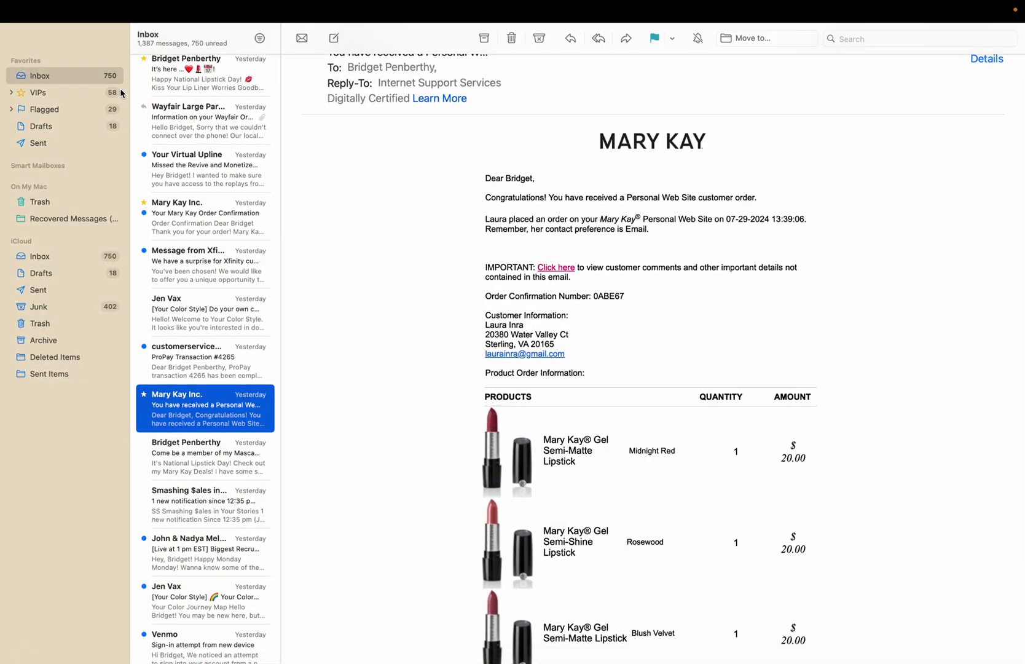
scroll(472, 381, "down", 5)
scroll(472, 381, "down", 1)
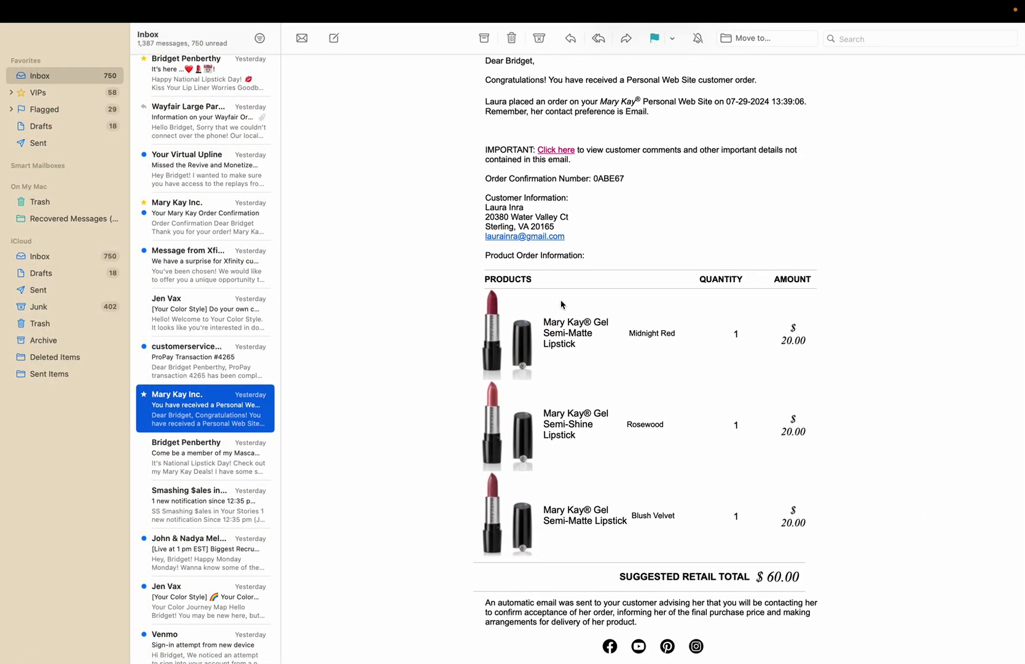
scroll(517, 276, "down", 1)
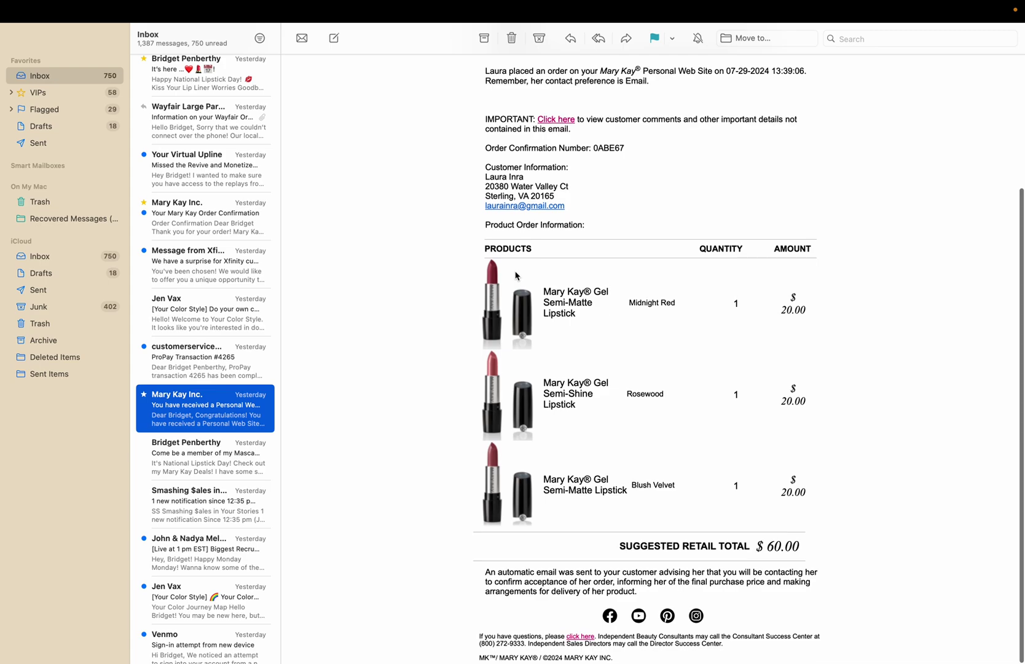
scroll(516, 276, "up", 4)
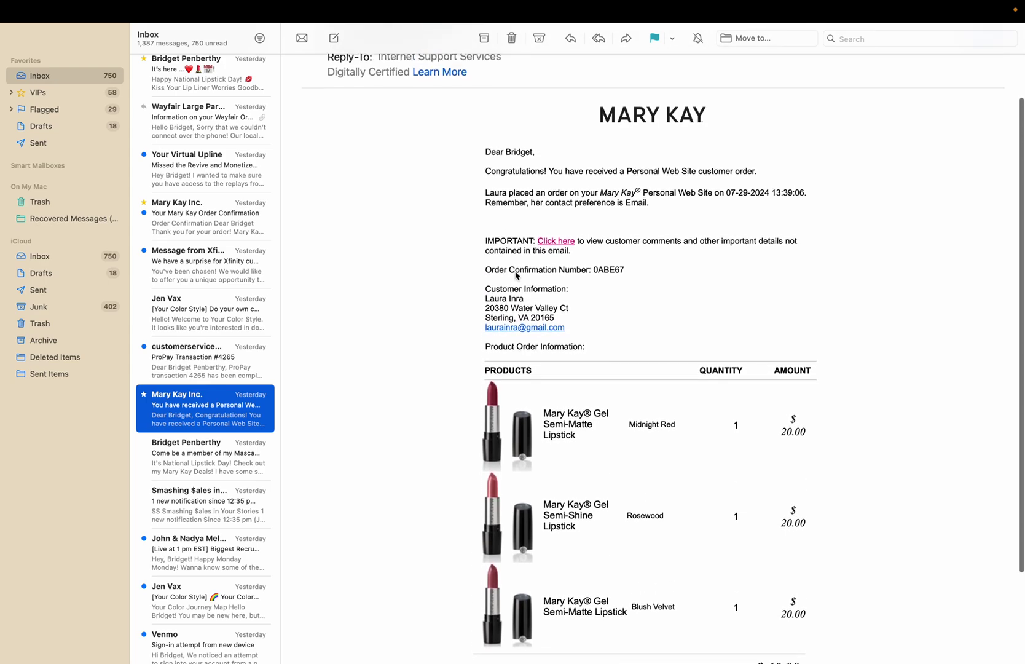
scroll(516, 276, "up", 2)
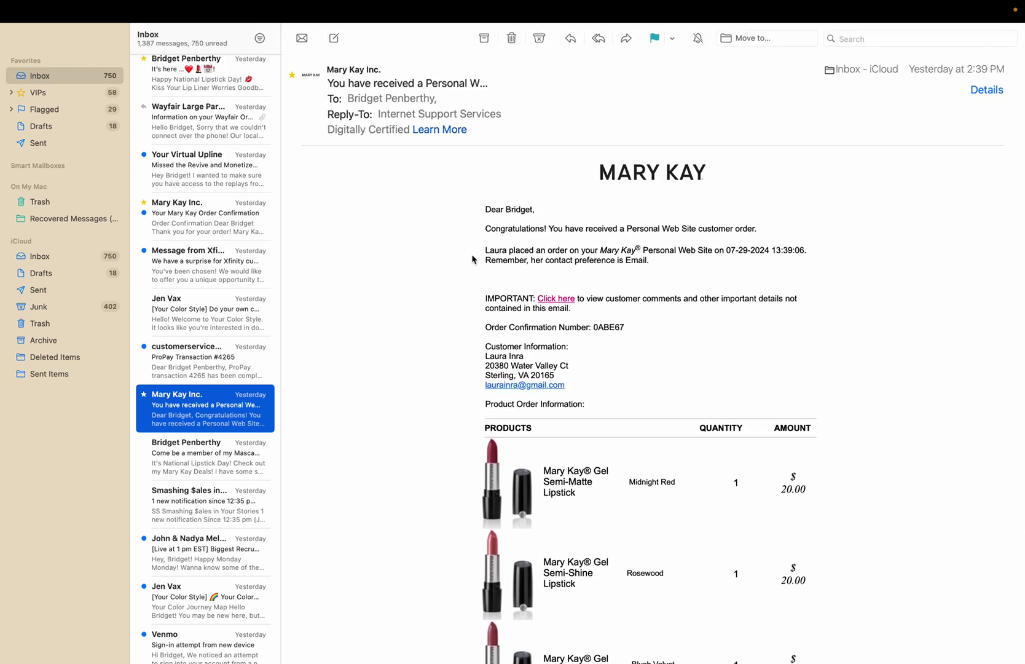
Step: Switch from Mail back to the InTouch Home tab in Safari
key("ctrl+Up")
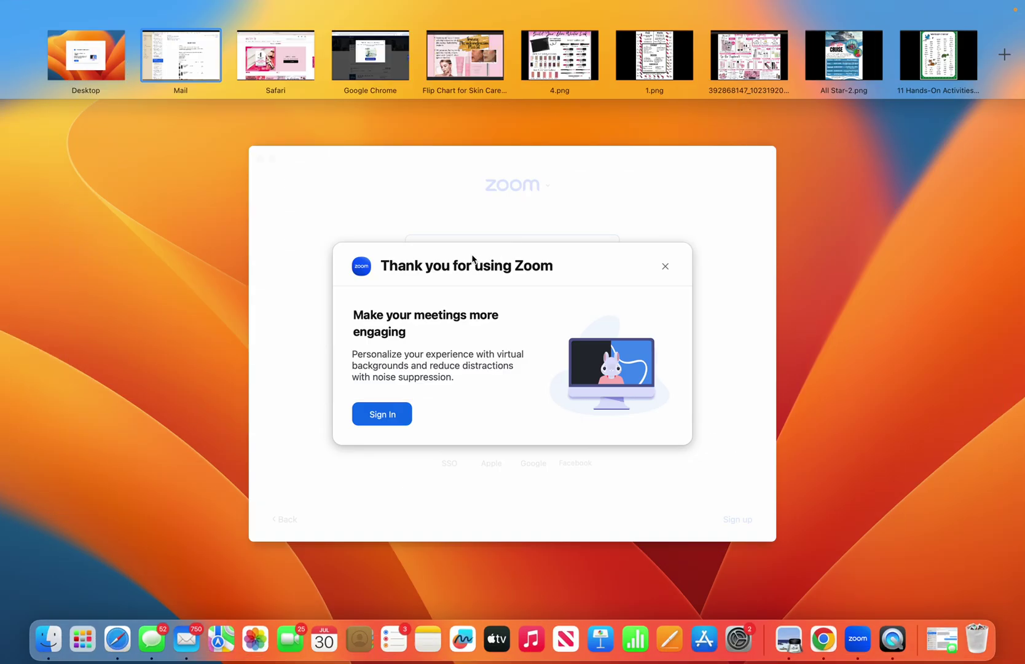
left_click(119, 642)
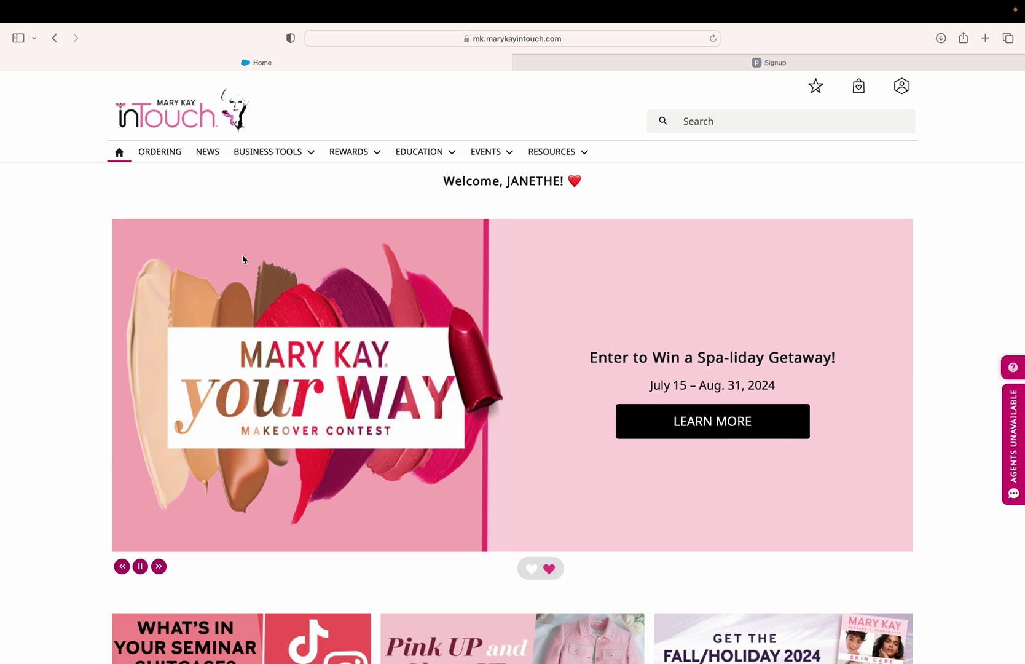
Step: Go through Business Tools > Personal Web Site Manager to reach the PWS Manager landing page
left_click(258, 155)
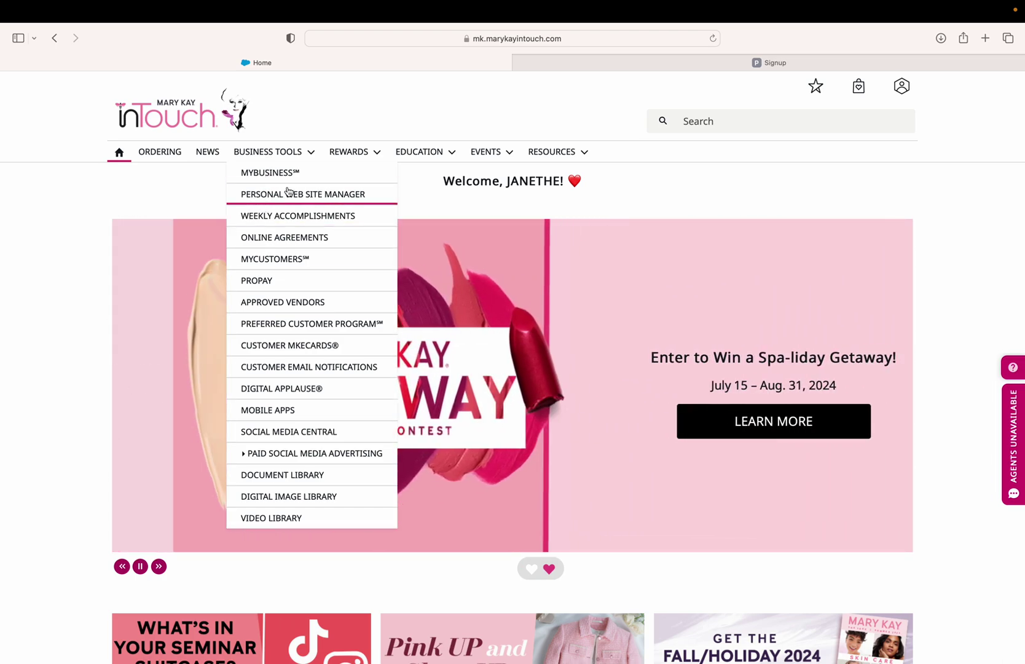
left_click(320, 194)
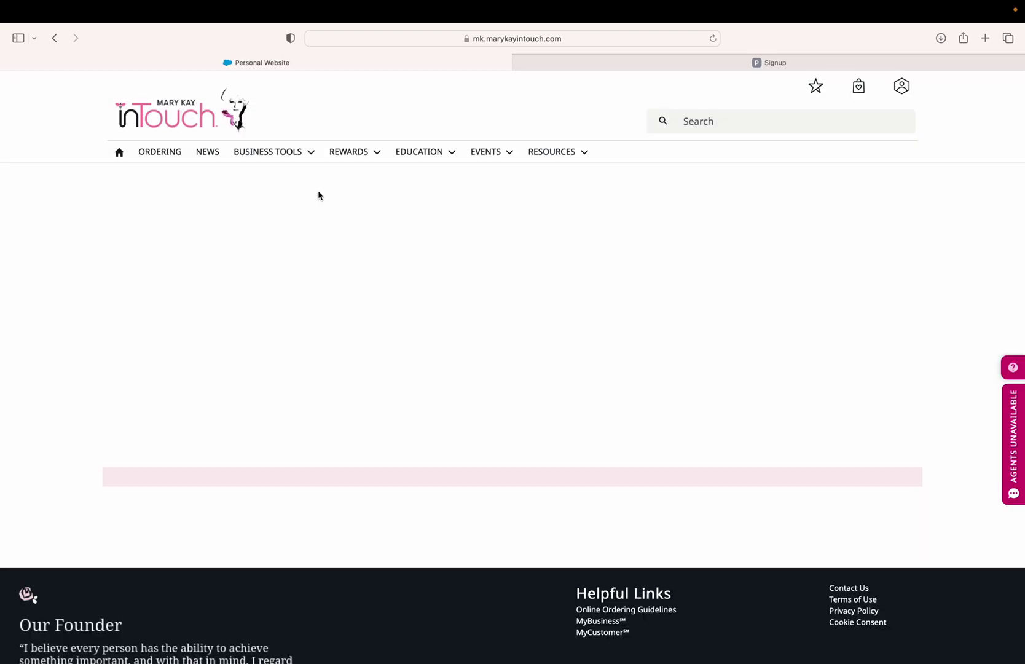
scroll(498, 460, "down", 5)
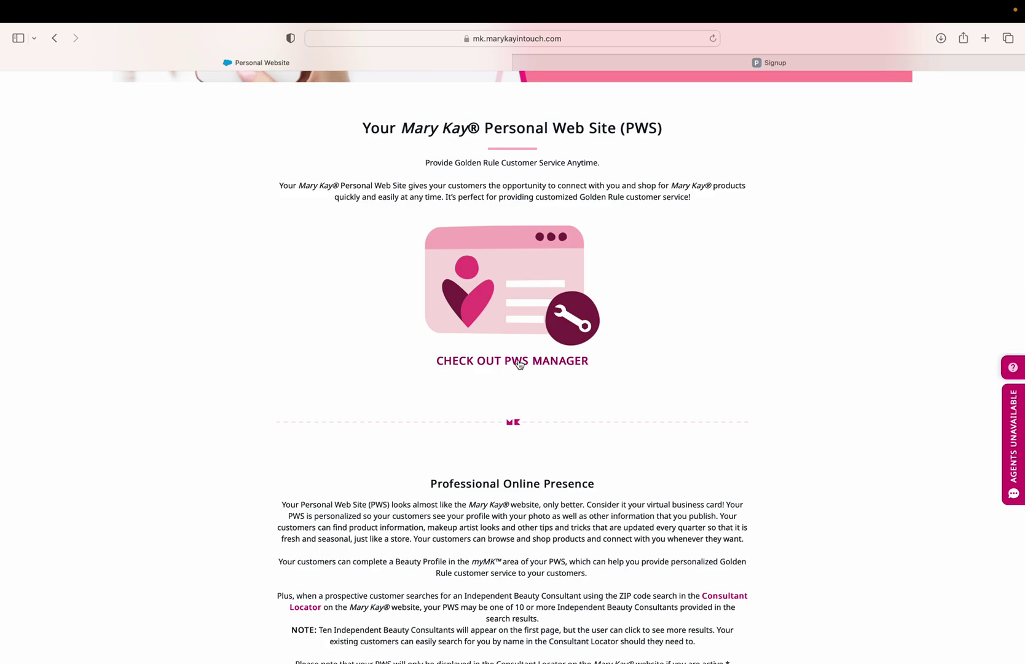
left_click(477, 363)
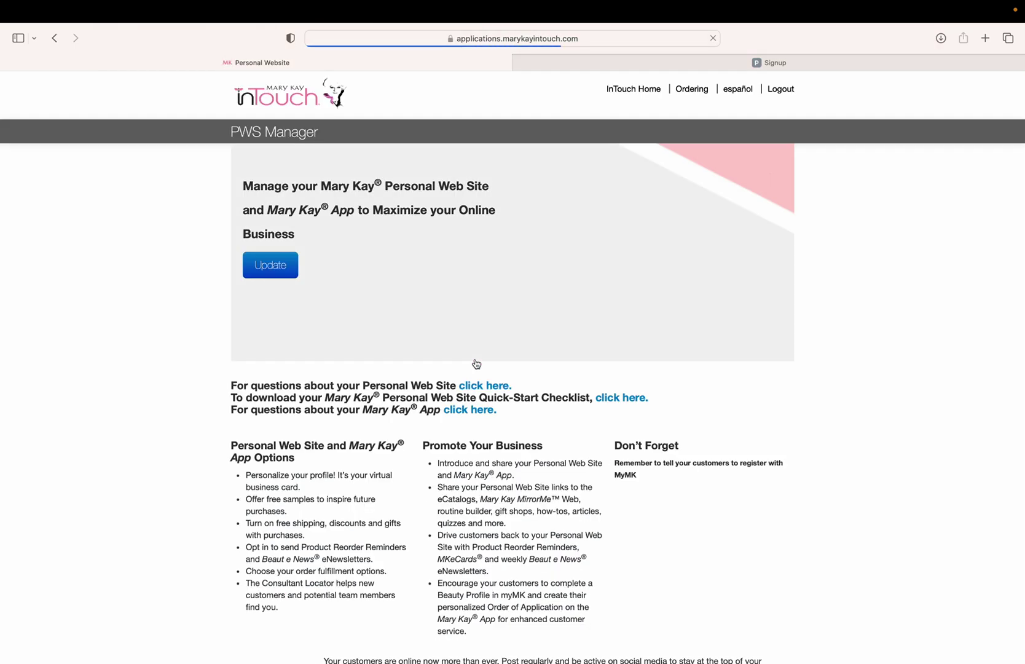